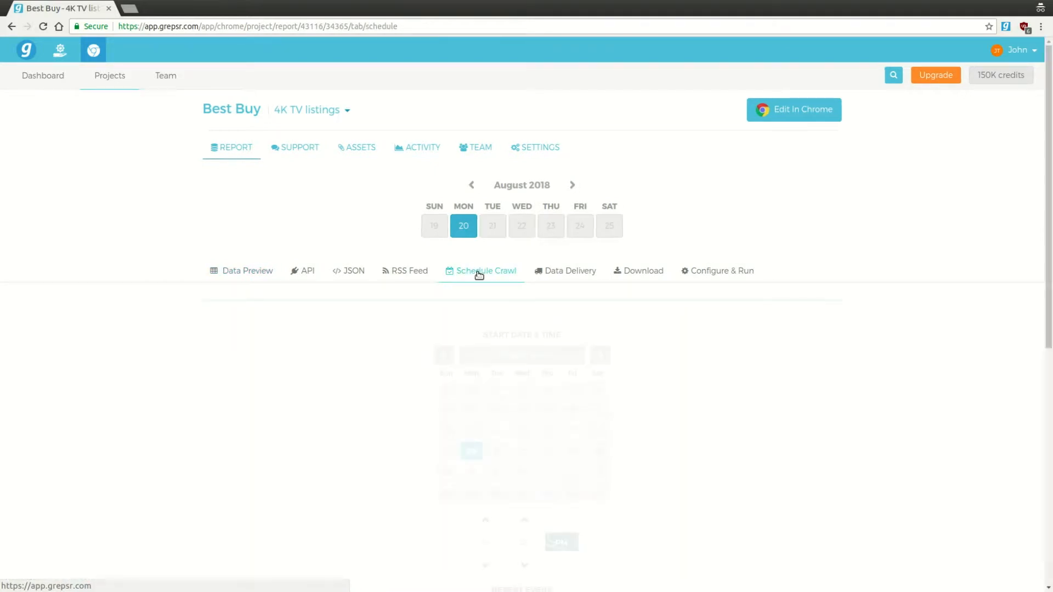
Set the crawl's start date and time to August 27, 2018 at 11:00 AM.
scroll(477, 275, "down", 4)
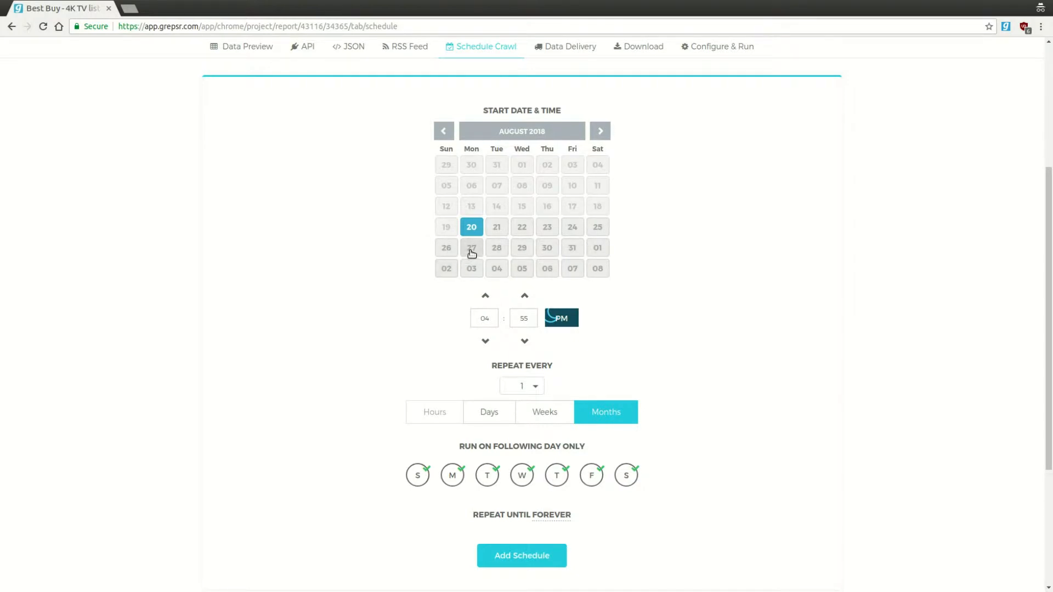
left_click(471, 251)
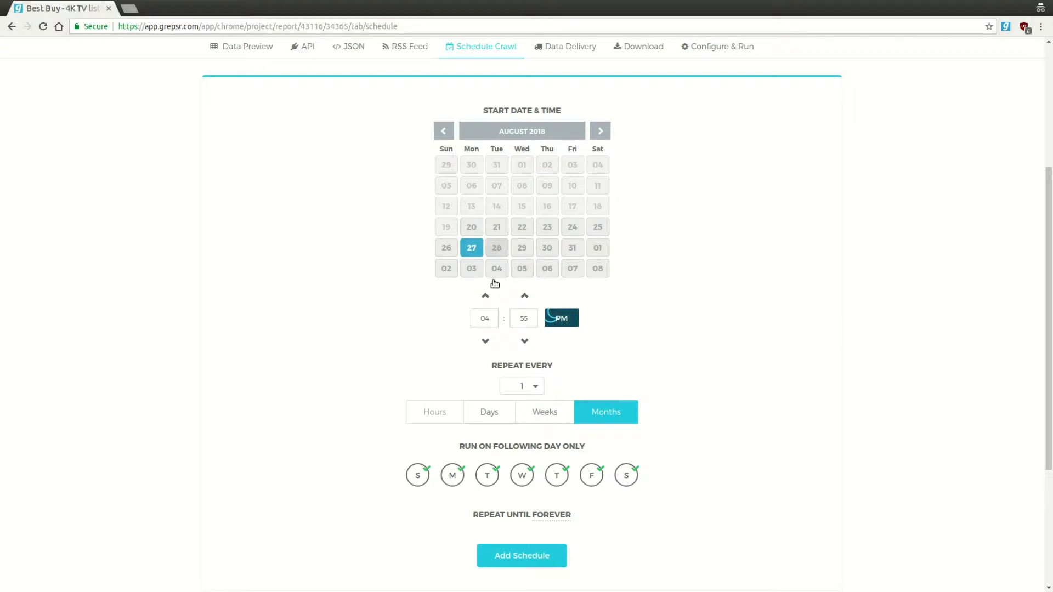
left_click(524, 297)
left_click(486, 343)
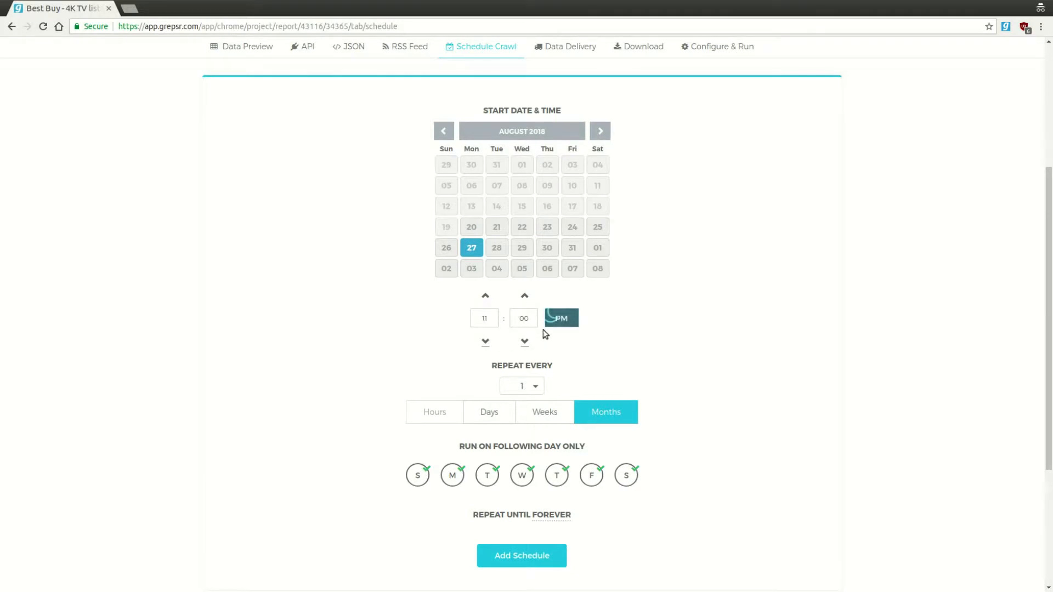
left_click(560, 324)
Set the crawl to repeat every 1 day, running only Monday through Friday.
left_click(525, 389)
left_click(525, 389)
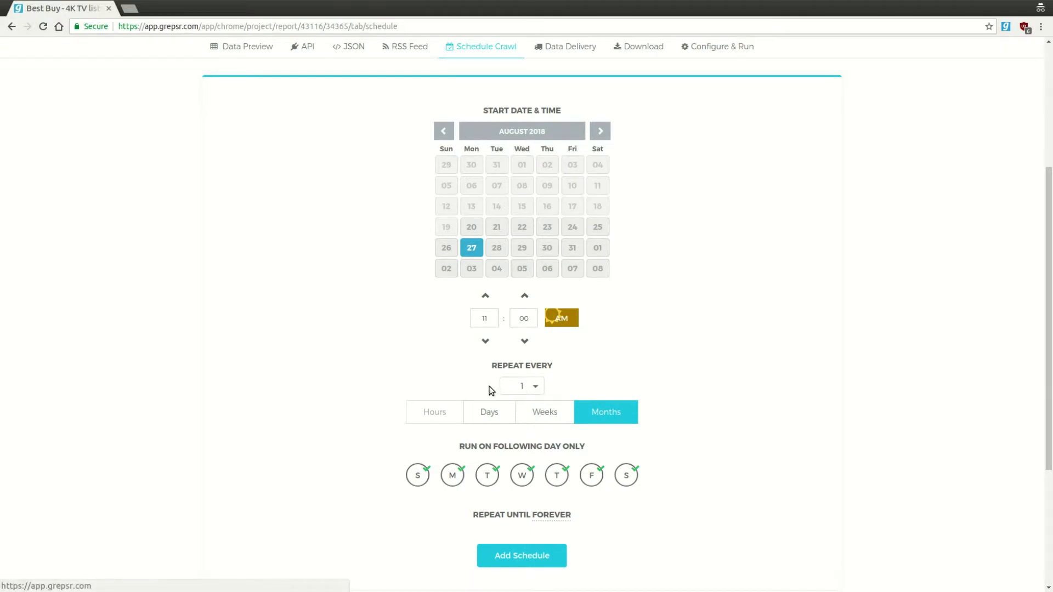
left_click(490, 418)
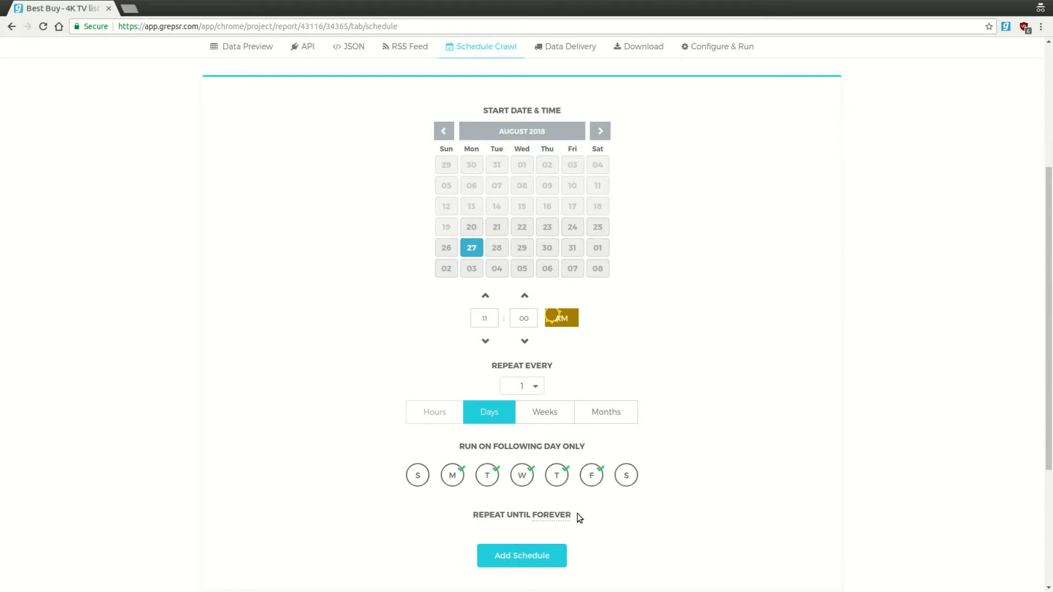
Set the crawl to repeat until October 31st 2018 and add the schedule.
left_click(556, 515)
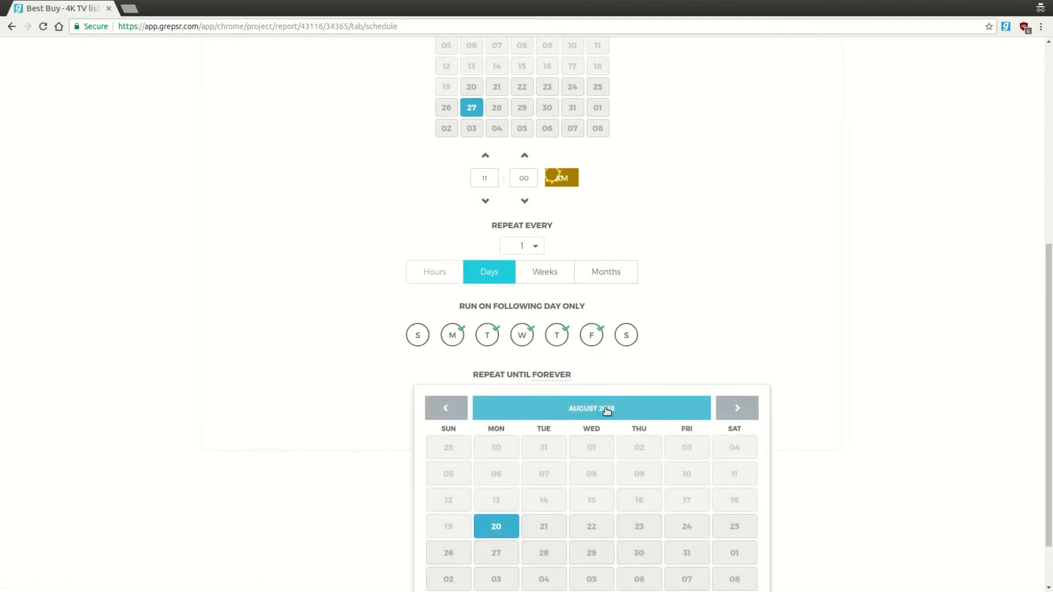
left_click(741, 408)
left_click(741, 408)
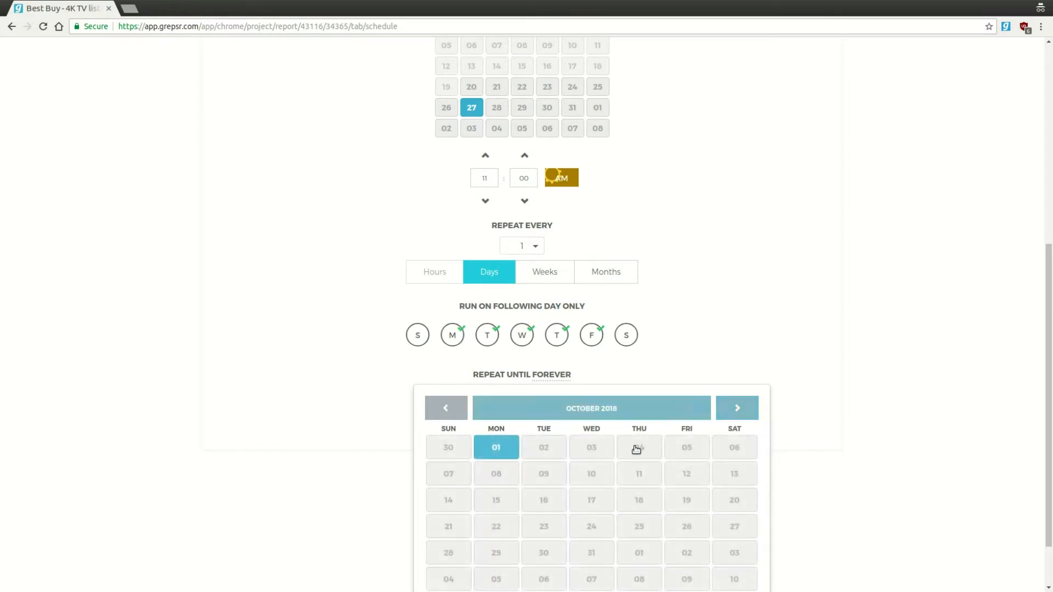
left_click(592, 555)
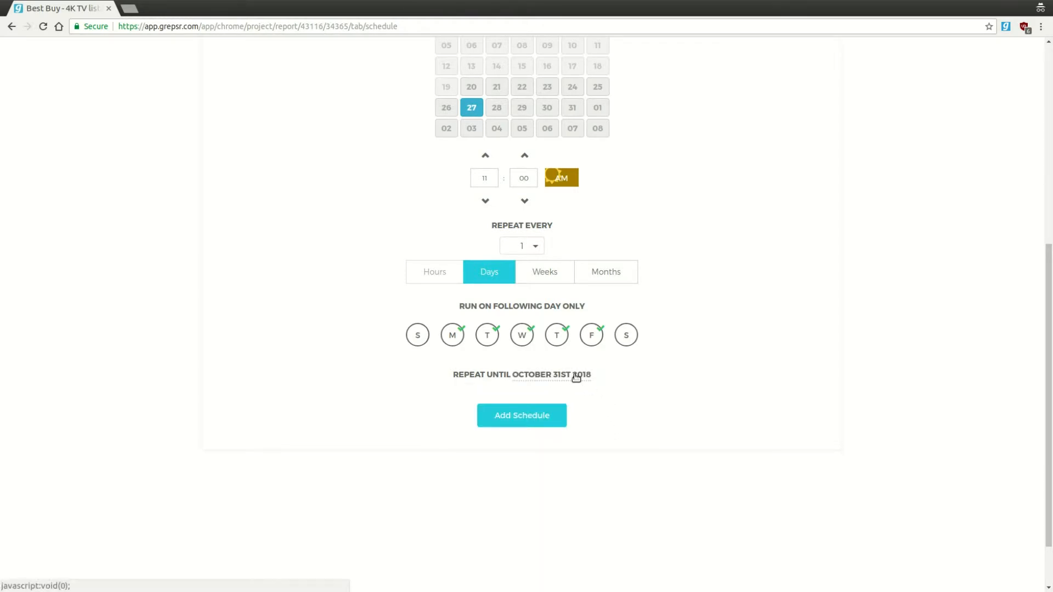
left_click(526, 416)
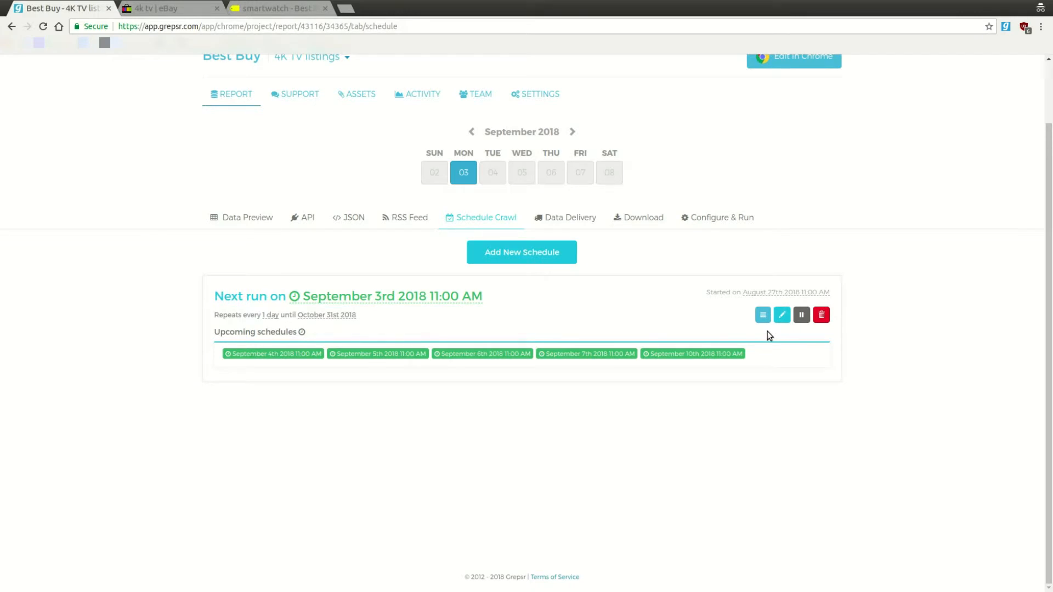
Open the schedule's parameters and start editing its start URLs.
left_click(762, 316)
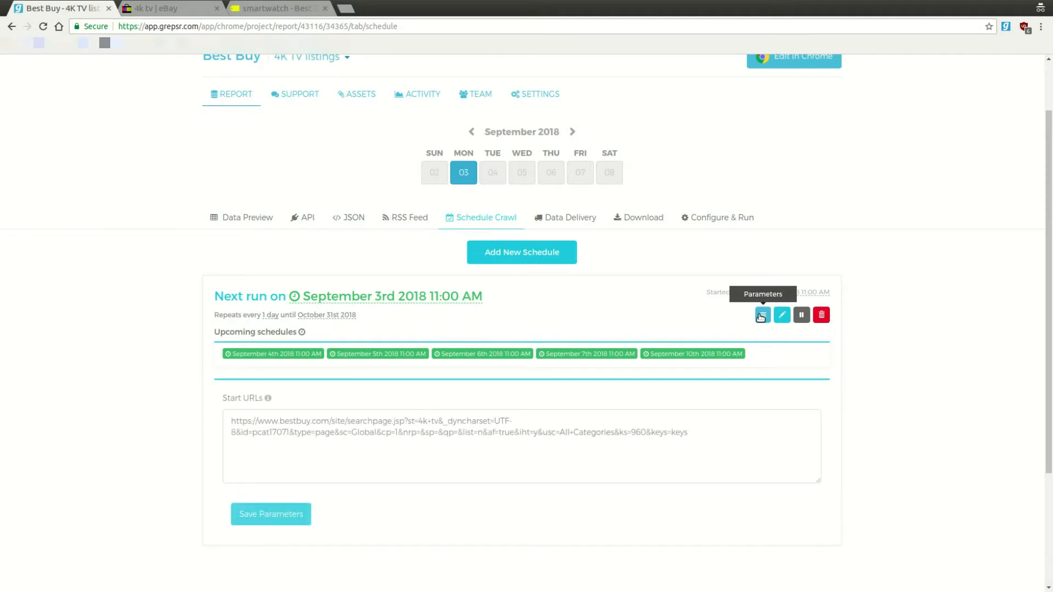
scroll(730, 333, "down", 3)
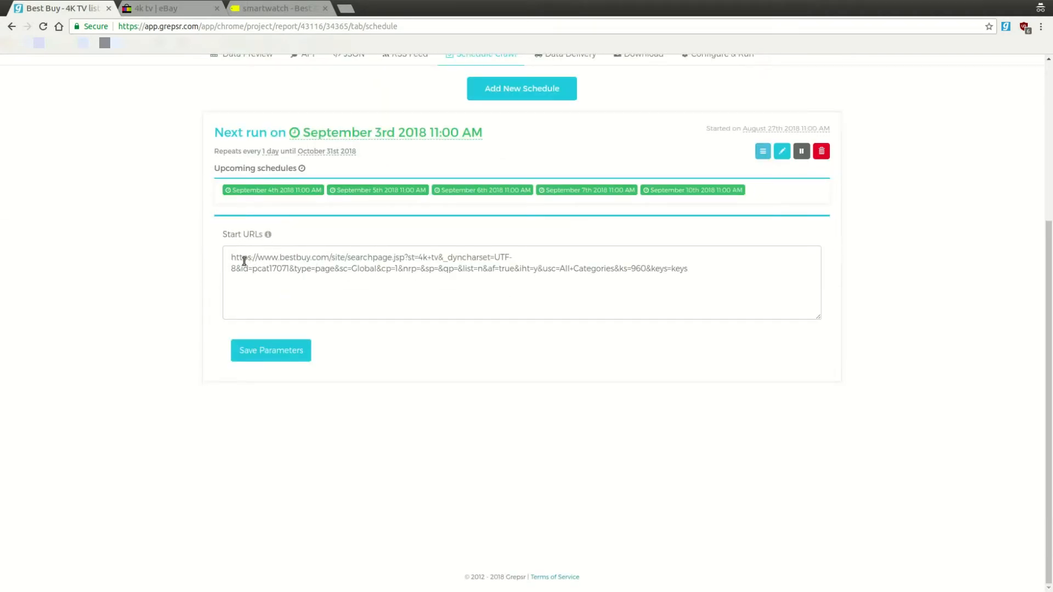
left_click(403, 258)
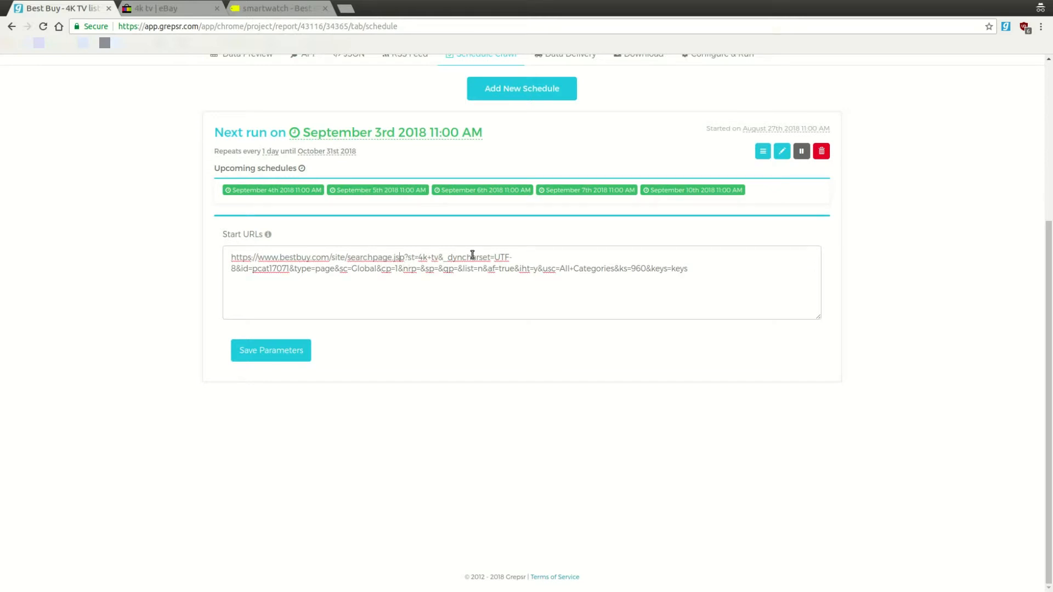
Try to add the eBay "4k tv" search URL as a second start URL of the schedule.
left_click(195, 9)
left_click(218, 27)
key("ctrl+c")
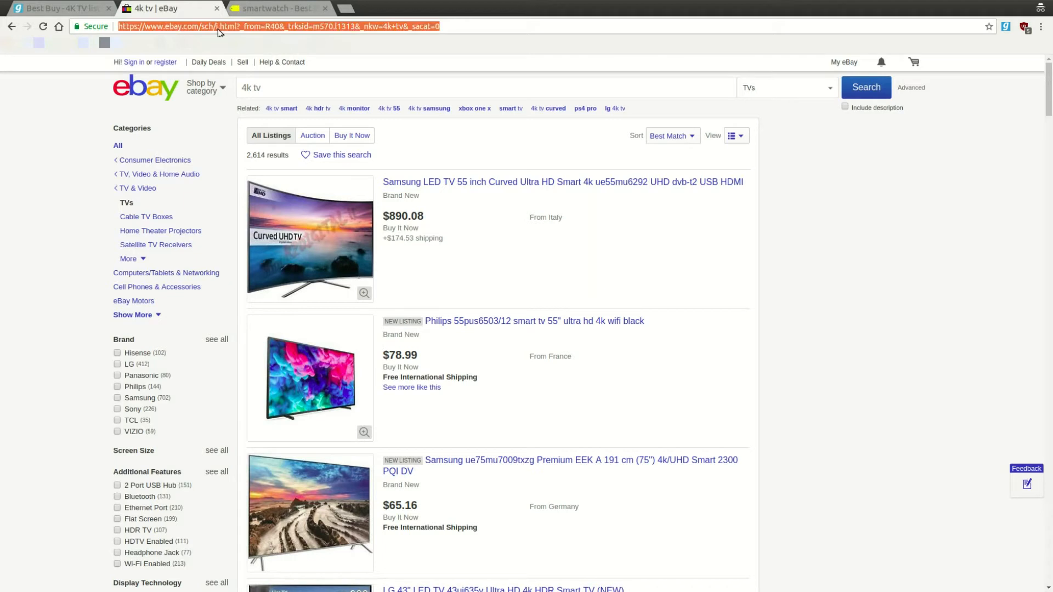
left_click(88, 9)
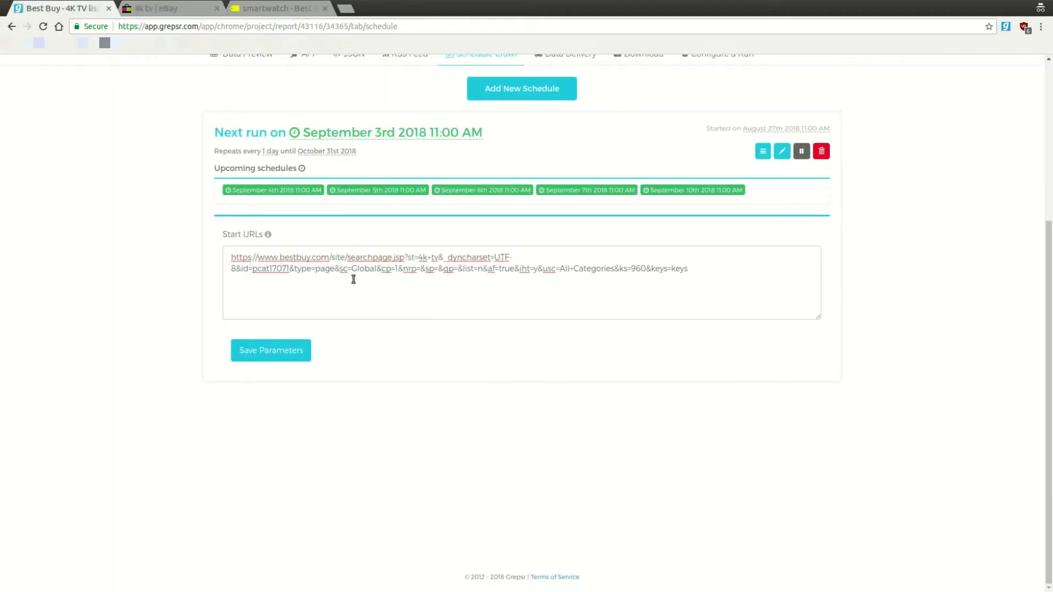
key("ctrl+v")
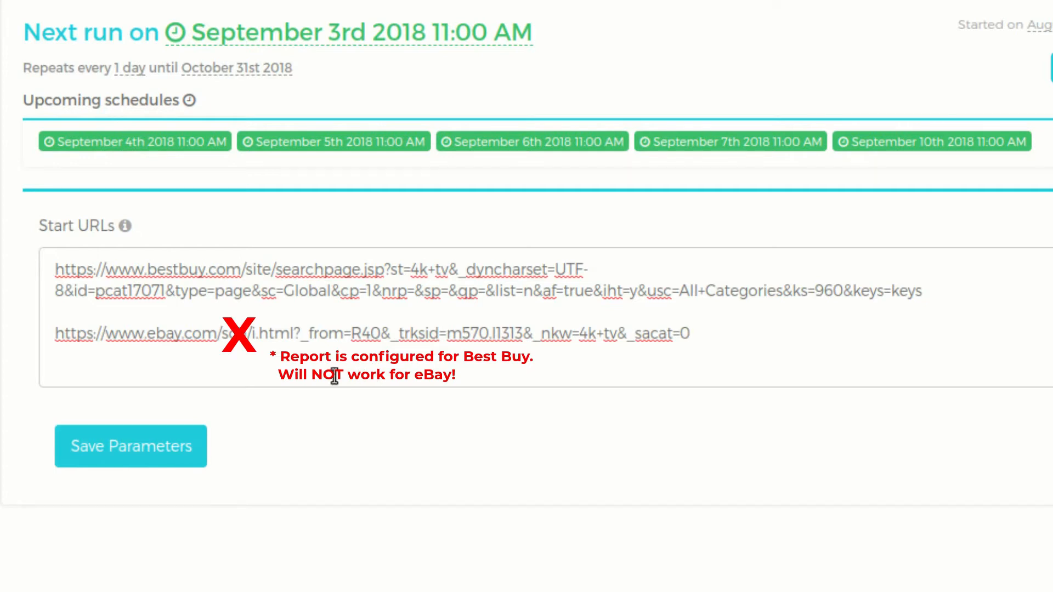
key("ctrl+z")
key("ctrl+z")
Add the Best Buy "smartwatch" search URL on a new line of the start URLs and save the parameters.
left_click_drag(421, 257, 443, 257)
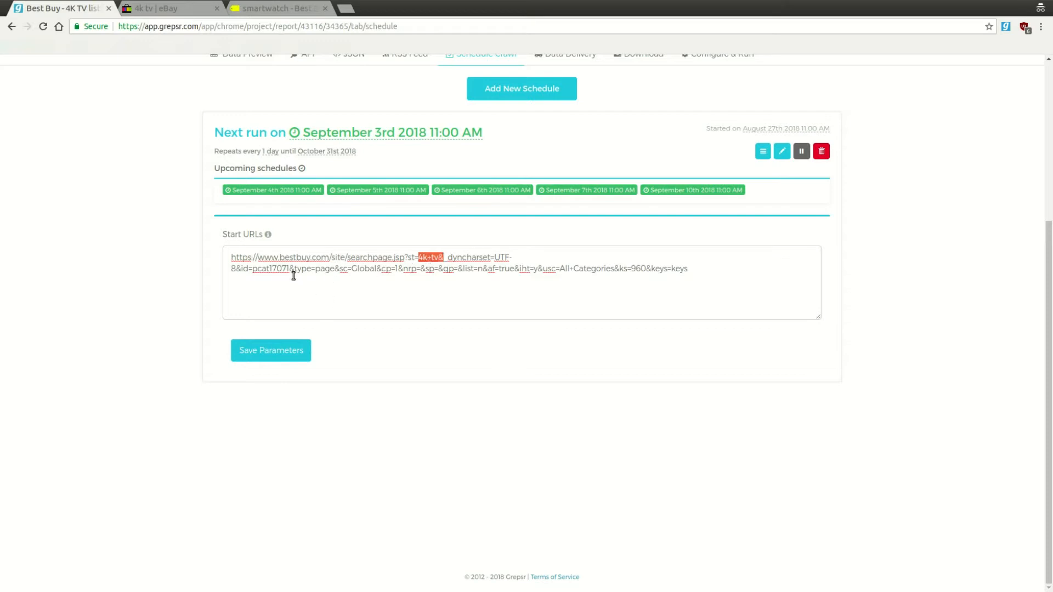
left_click(284, 12)
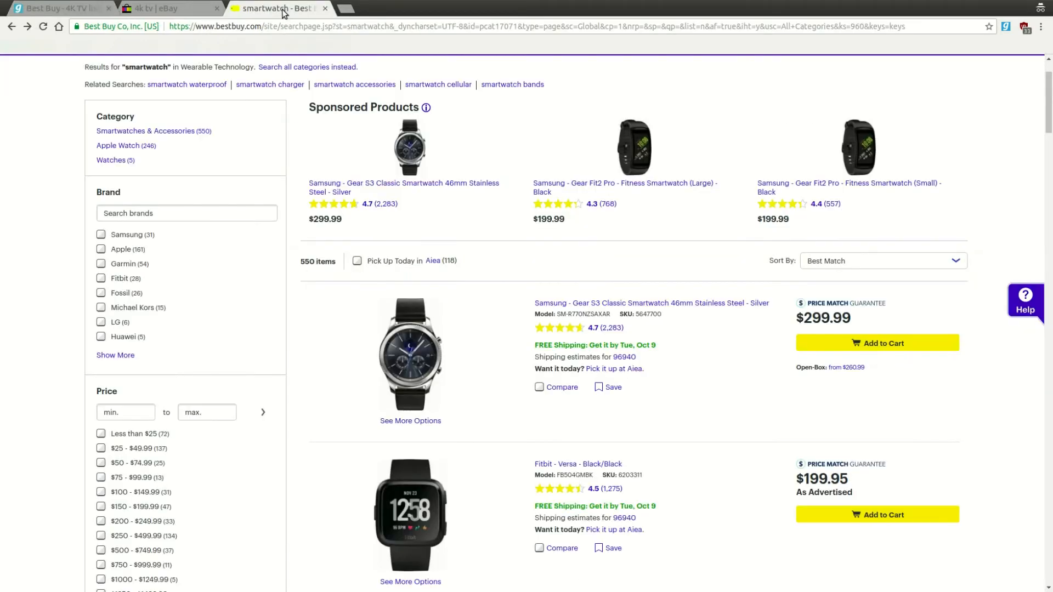
left_click(302, 32)
key("ctrl+c")
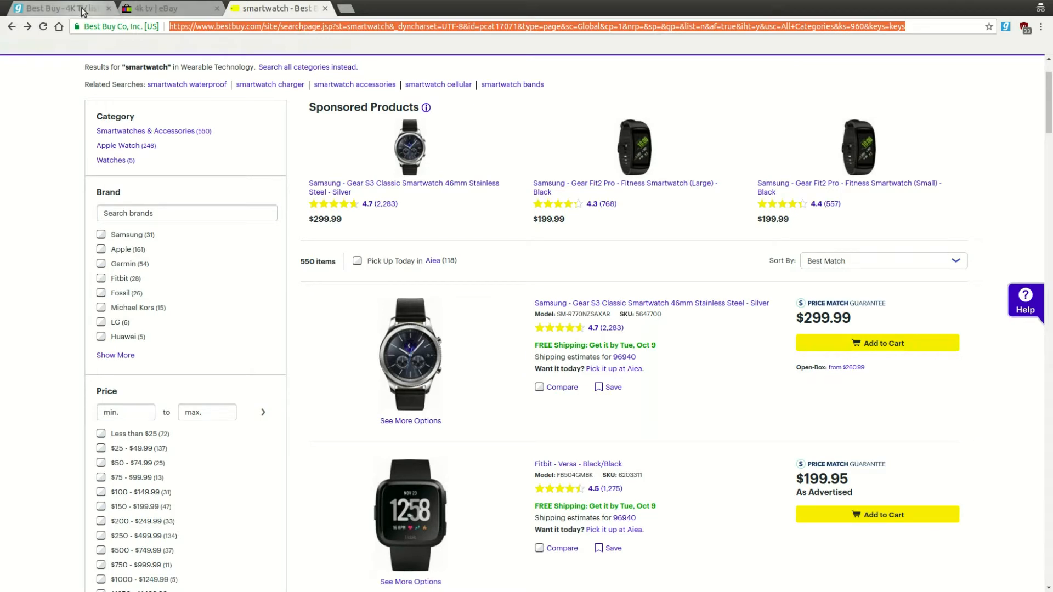
left_click(60, 8)
left_click(691, 274)
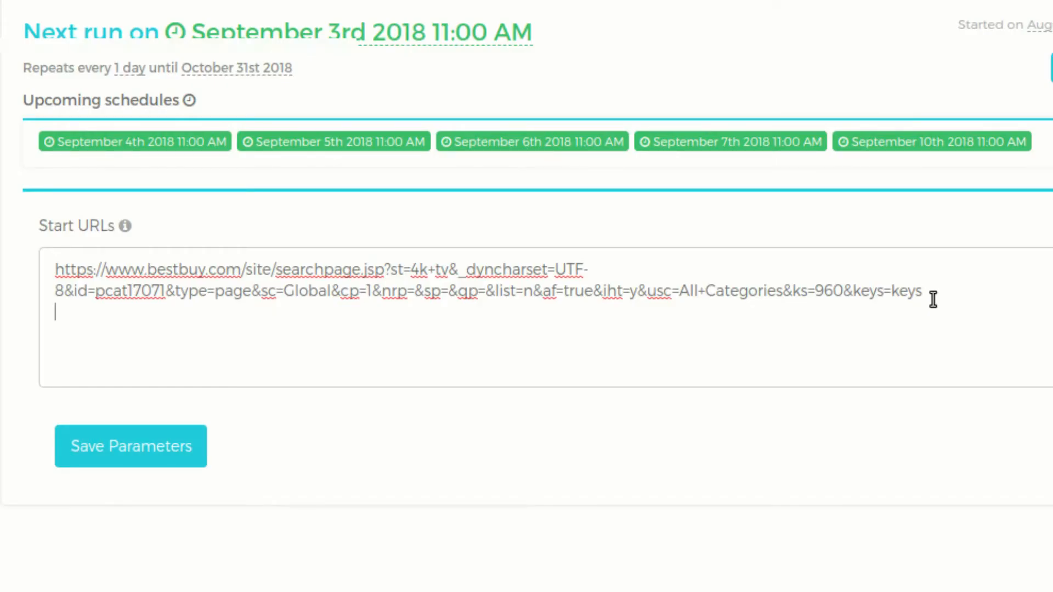
key("ctrl+v")
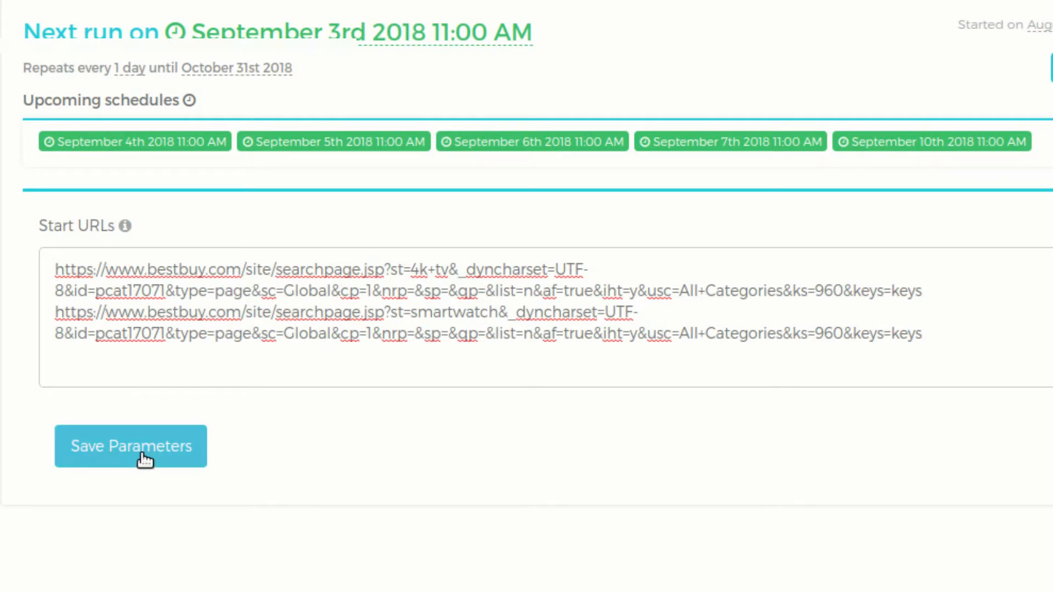
left_click(143, 456)
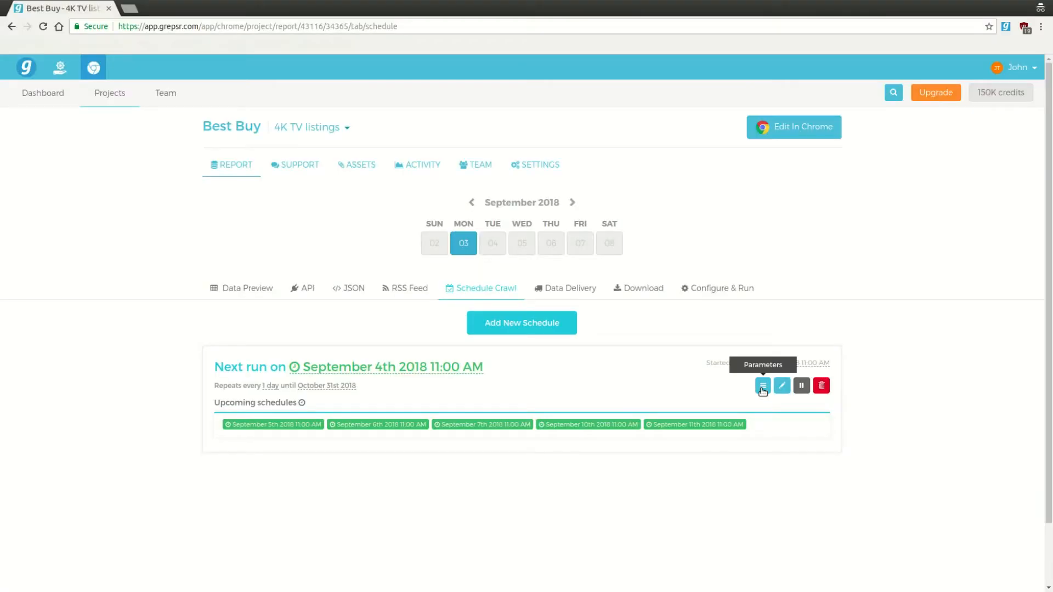
Edit the existing schedule to start on September 4, 2018 and update it.
left_click(785, 389)
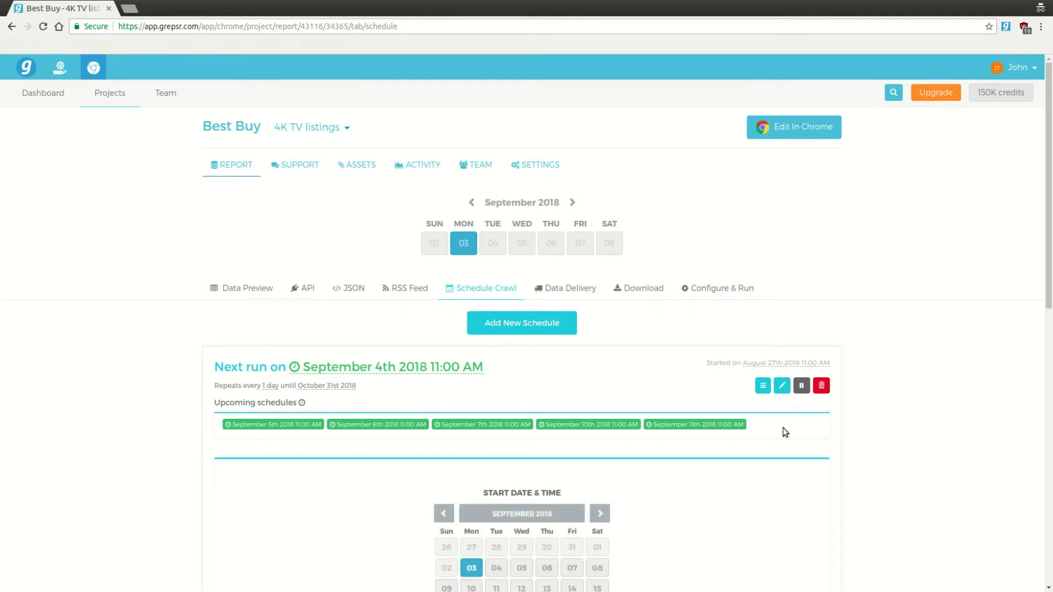
scroll(786, 417, "down", 4)
scroll(786, 432, "down", 3)
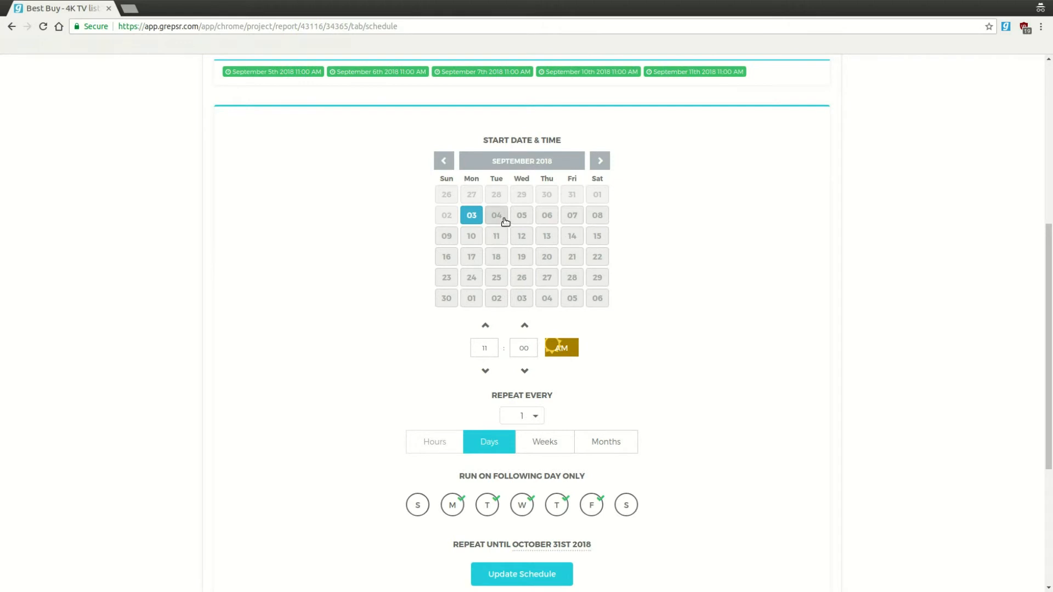
left_click(506, 221)
scroll(648, 272, "down", 2)
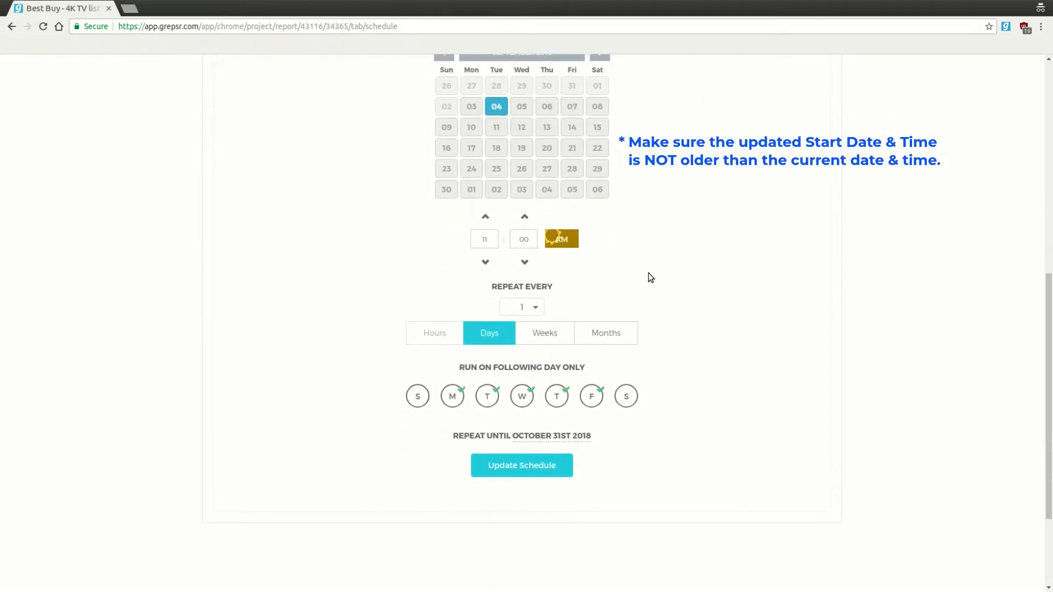
left_click(535, 465)
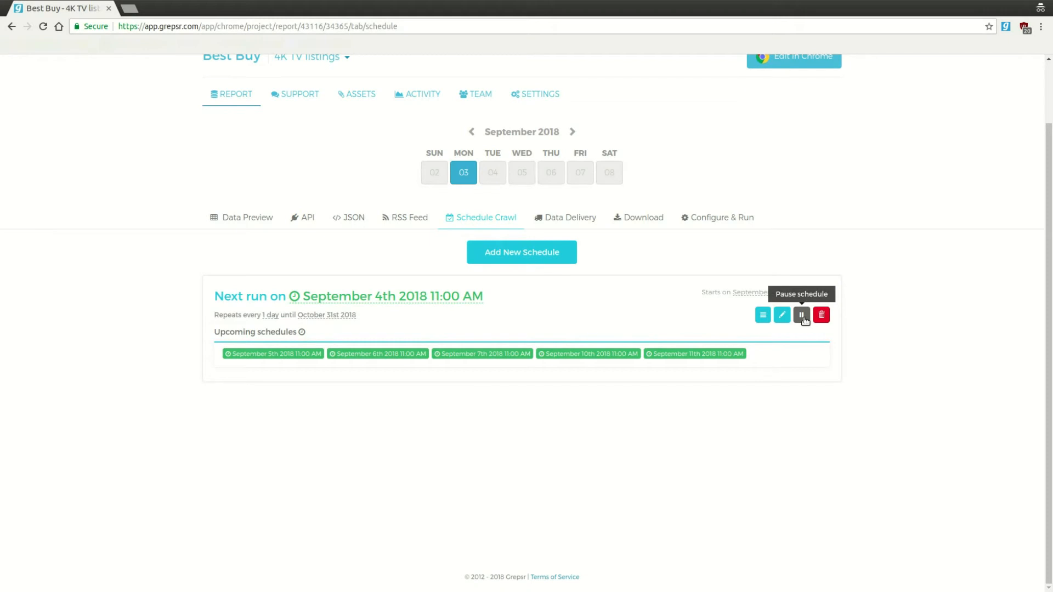
Pause the daily crawl schedule of the 4K TV listings report.
left_click(802, 315)
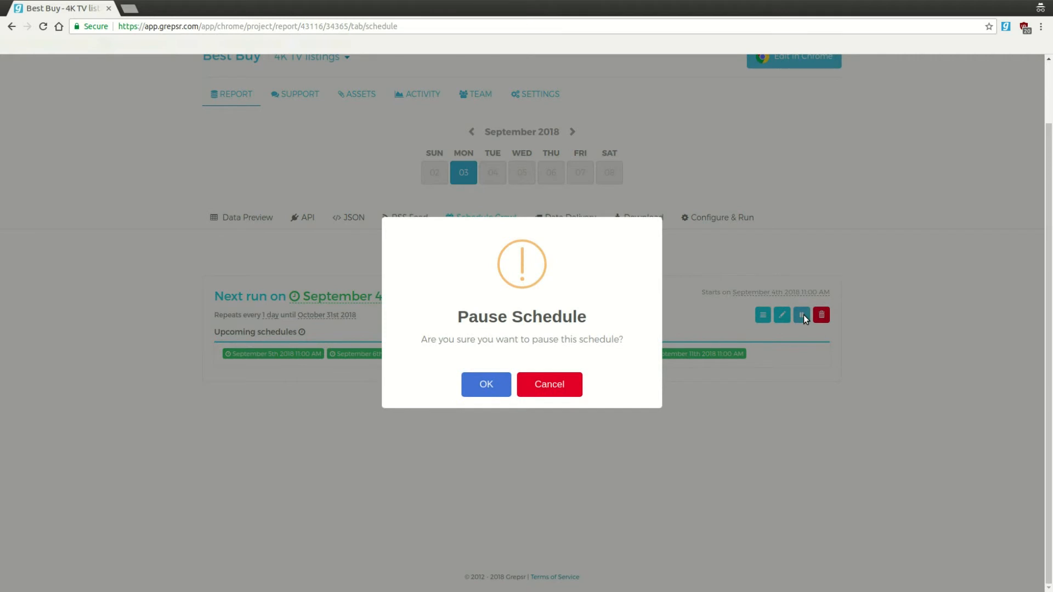
left_click(492, 389)
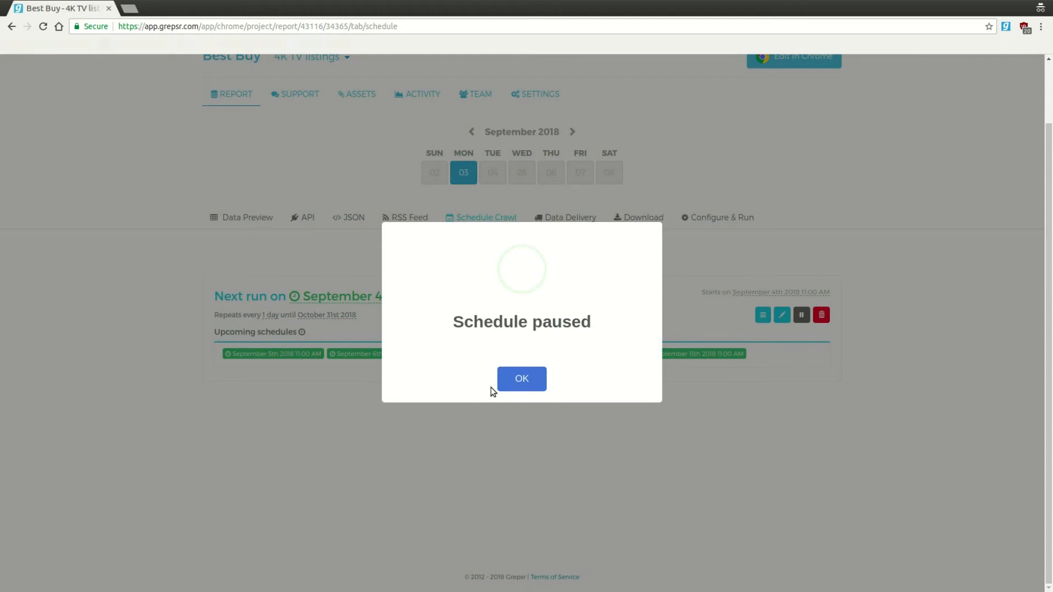
left_click(518, 385)
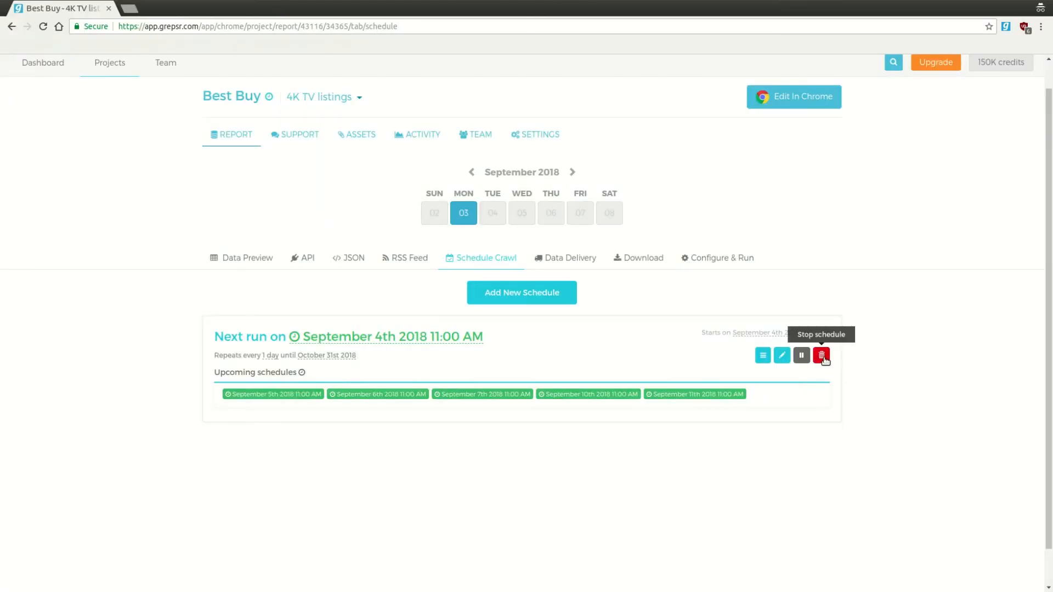
Stop and delete the 4K TV listings report's crawl schedule.
left_click(822, 356)
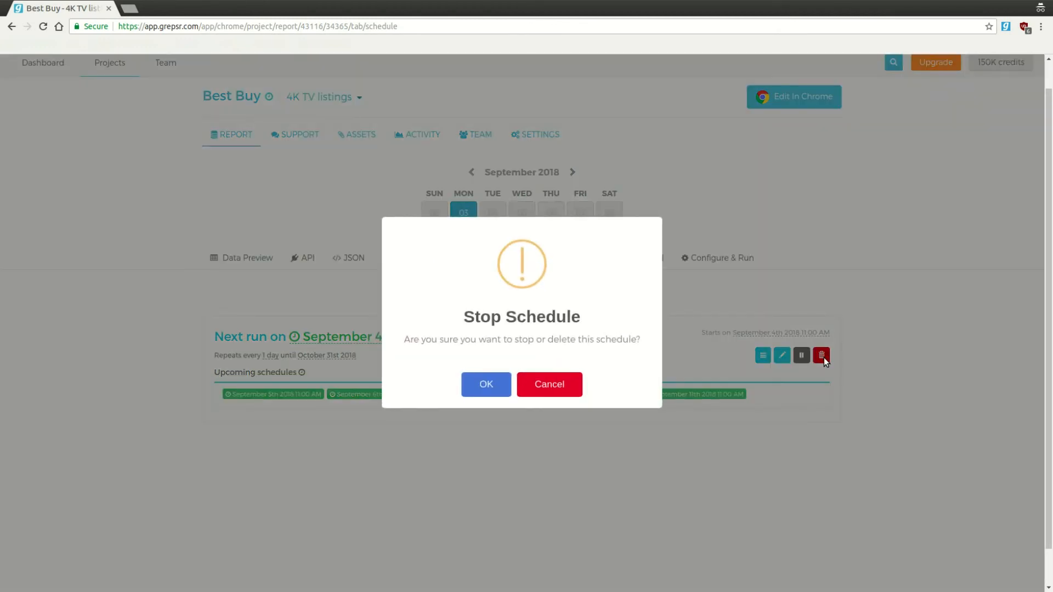
left_click(490, 385)
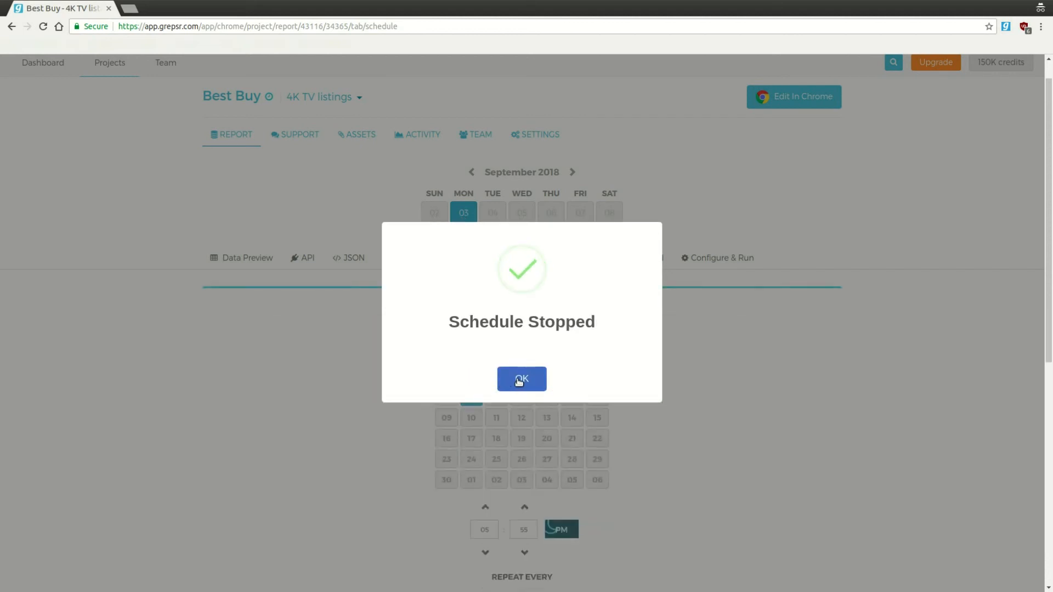
left_click(519, 383)
Run the 4K TV listings report manually from its configuration with the existing Best Buy start URL.
scroll(395, 331, "down", 8)
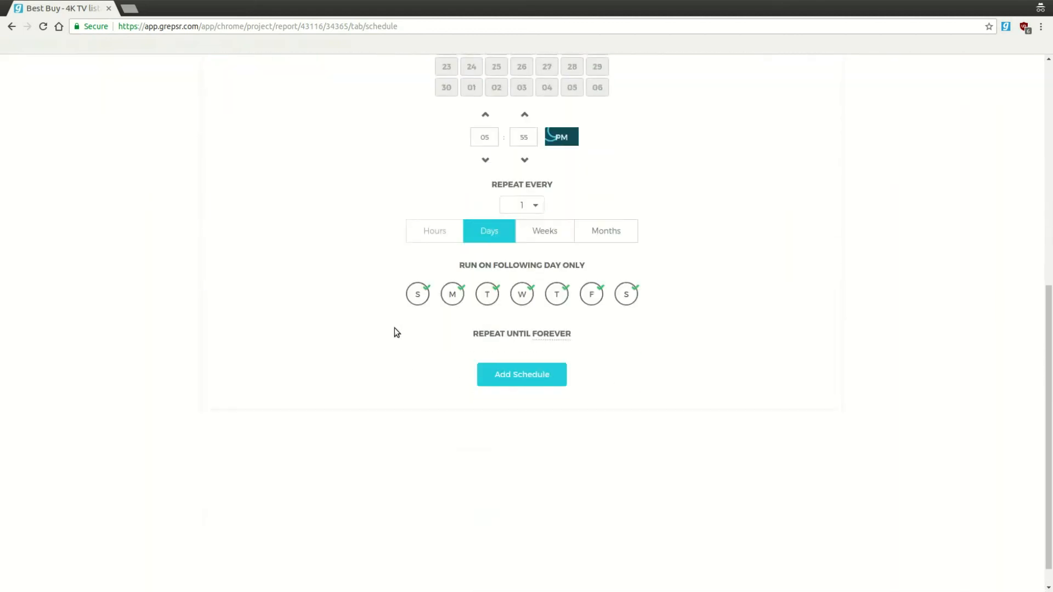
scroll(394, 328, "up", 8)
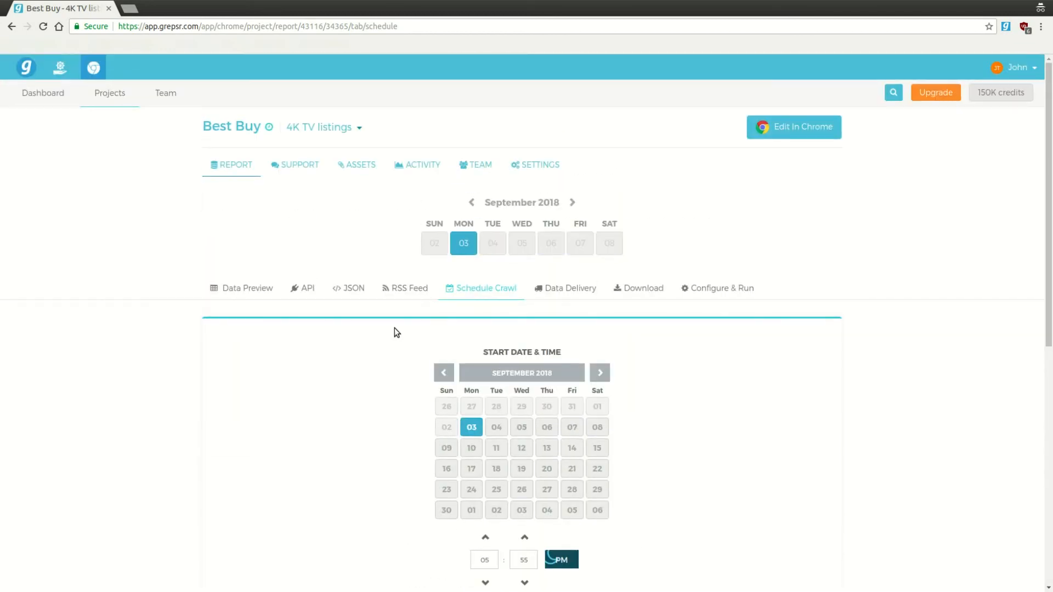
left_click(713, 290)
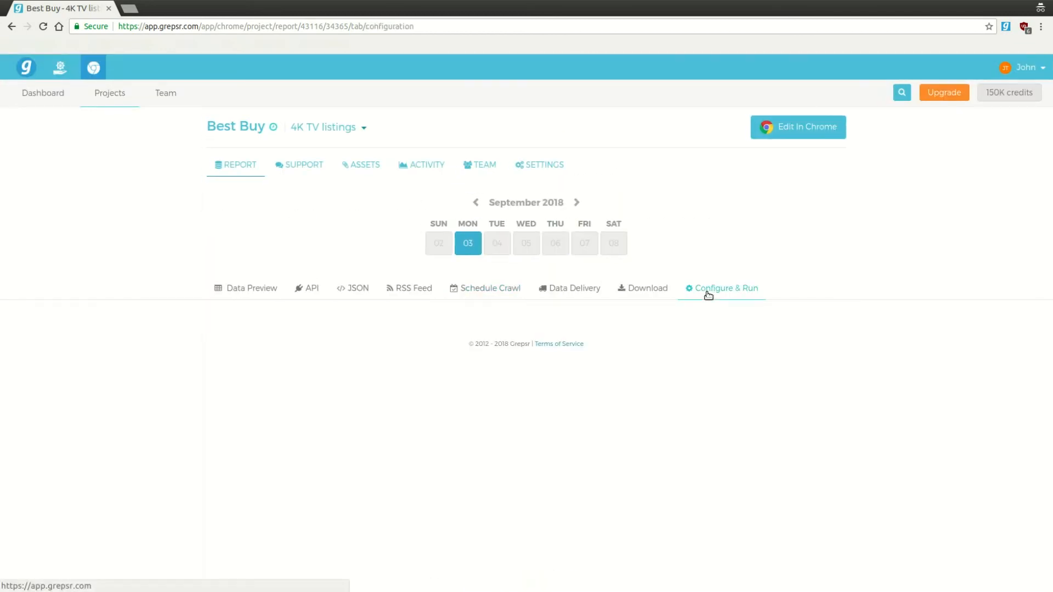
scroll(760, 336, "down", 2)
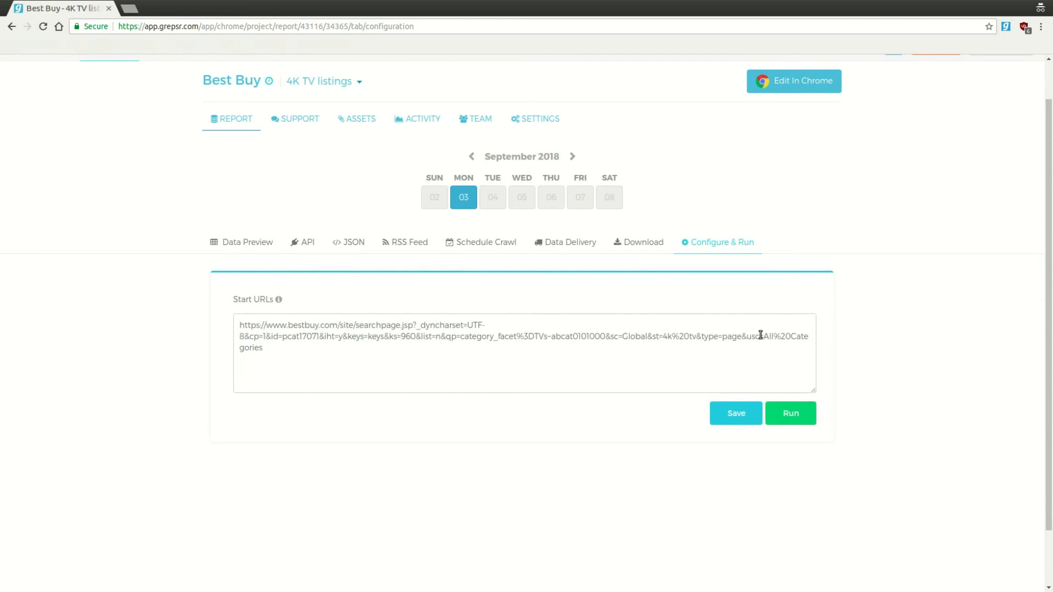
left_click(789, 414)
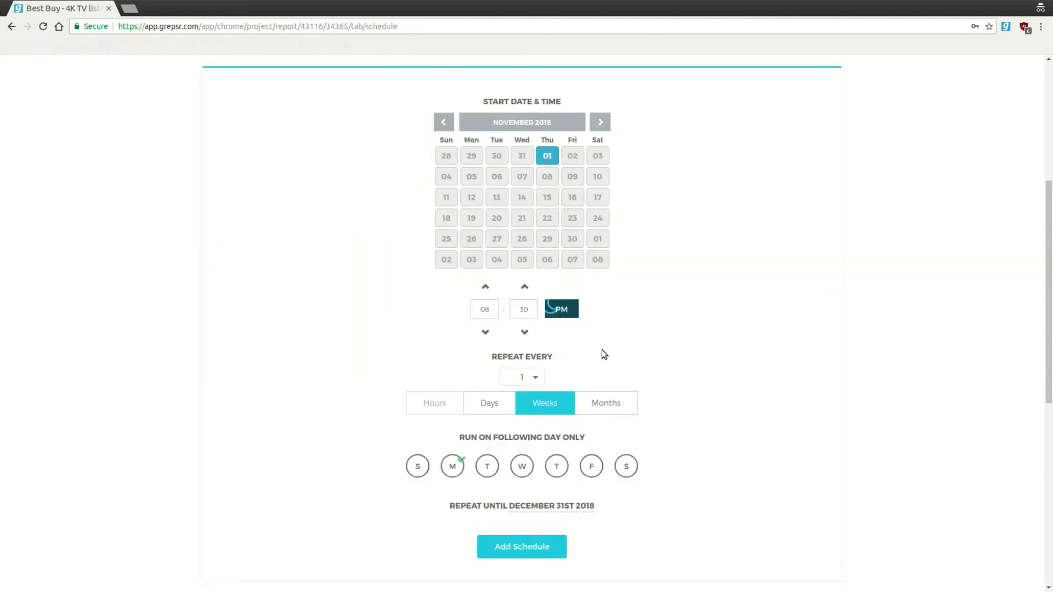
Add a crawl schedule starting November 1, 2018 at 08:30 PM, repeating every 1 week on Monday until December 31, 2018.
left_click(546, 547)
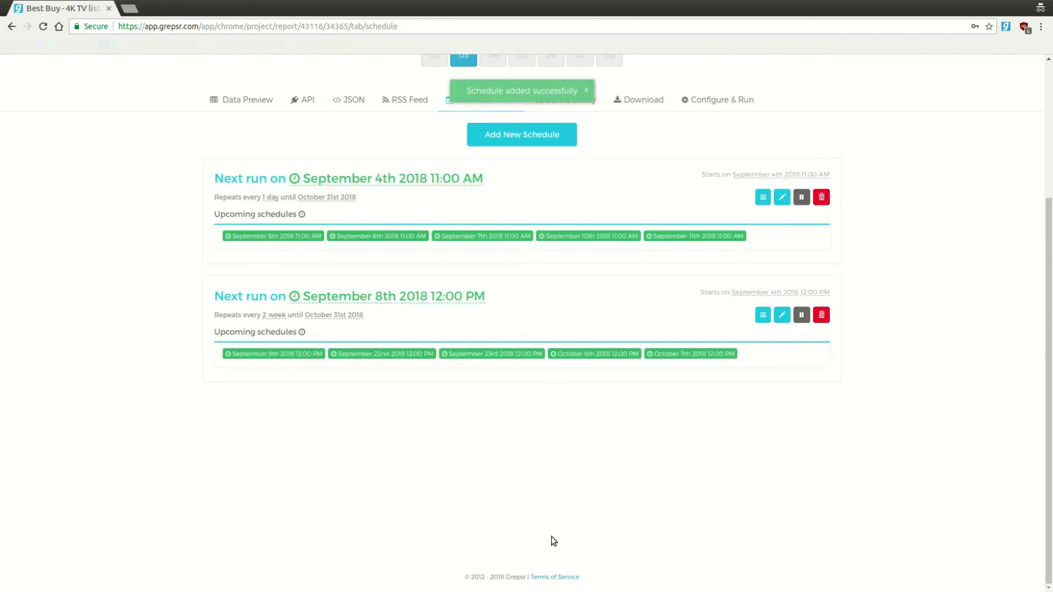
scroll(557, 463, "down", 1)
scroll(556, 467, "up", 2)
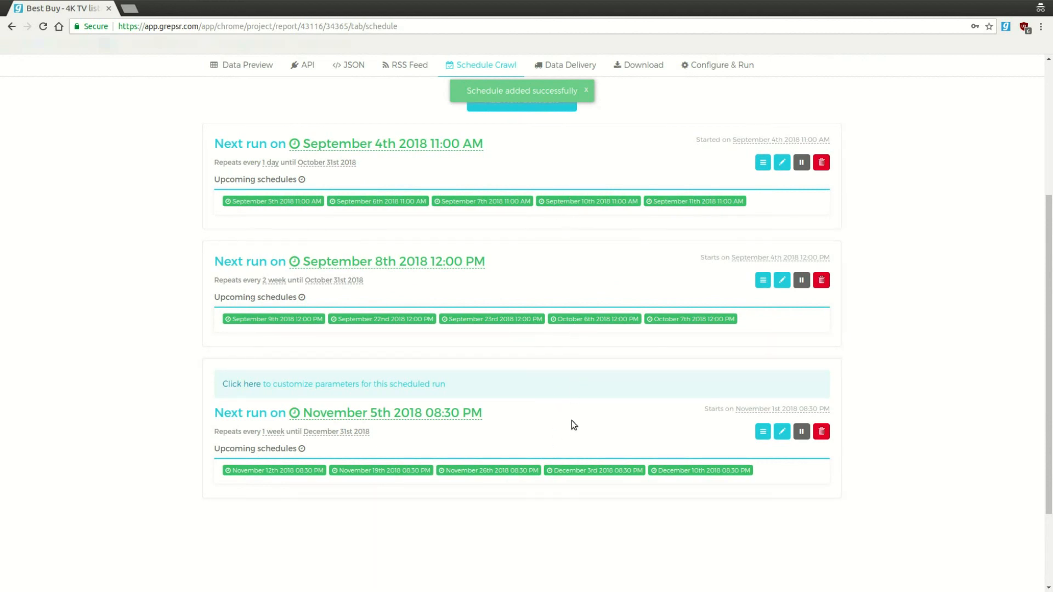
scroll(573, 428, "up", 4)
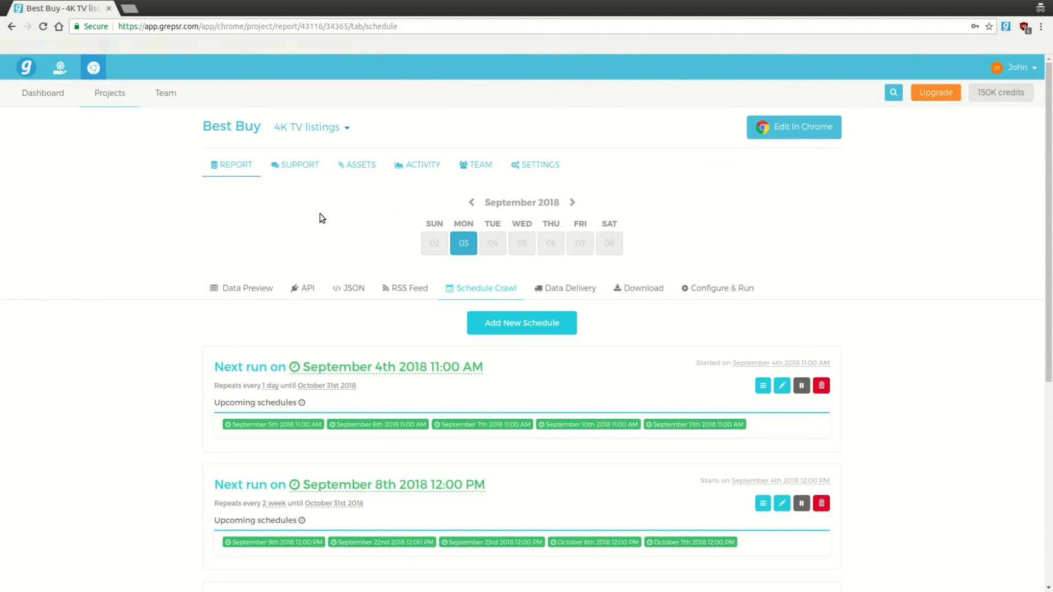
Open the Best Buy project's support conversation and place the cursor in the reply message box below the staff reply.
left_click(310, 165)
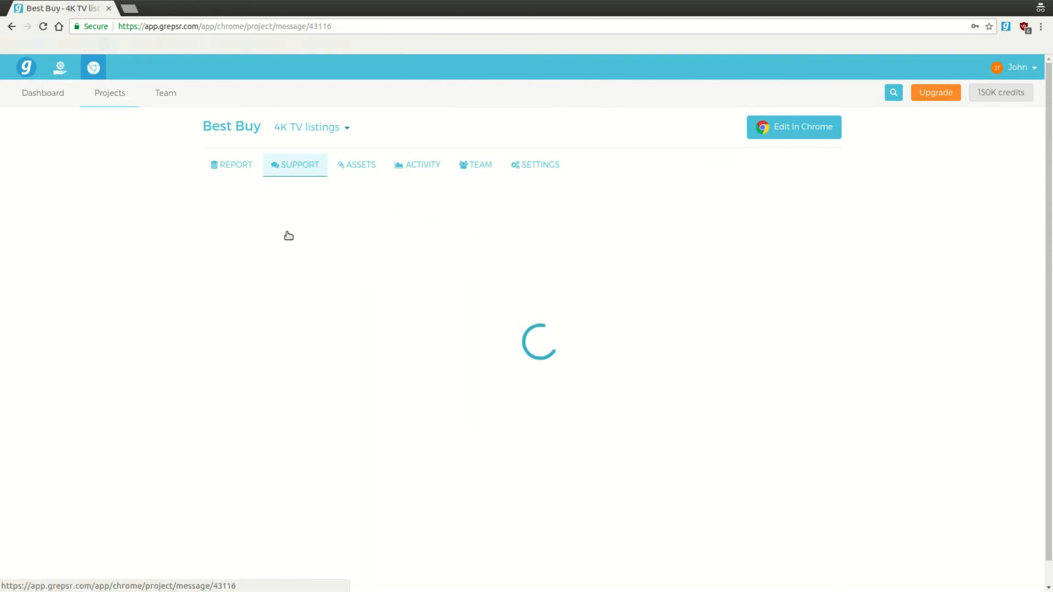
scroll(289, 236, "down", 5)
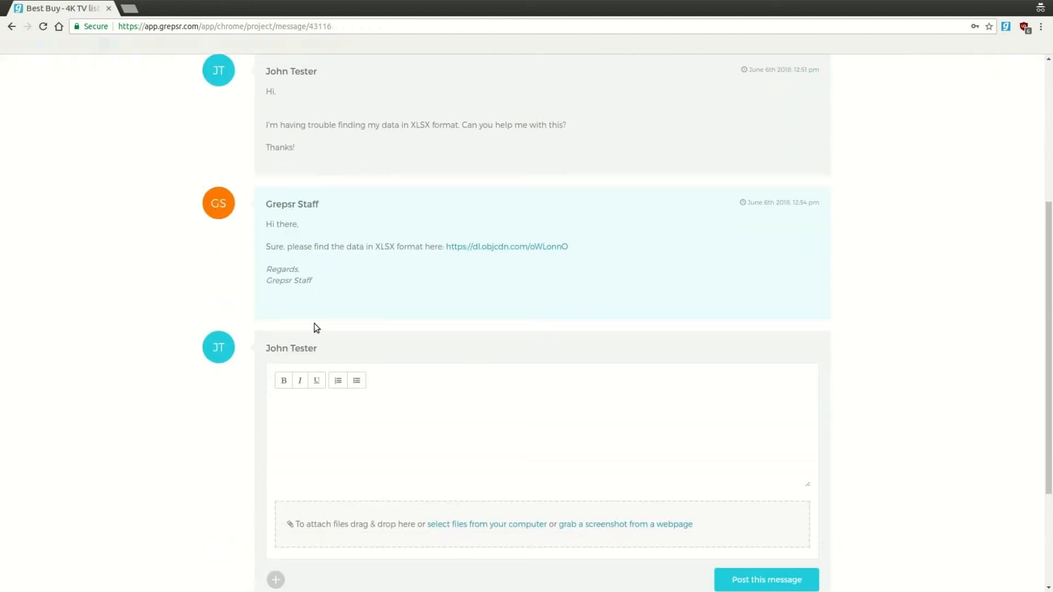
left_click(315, 423)
scroll(314, 423, "down", 2)
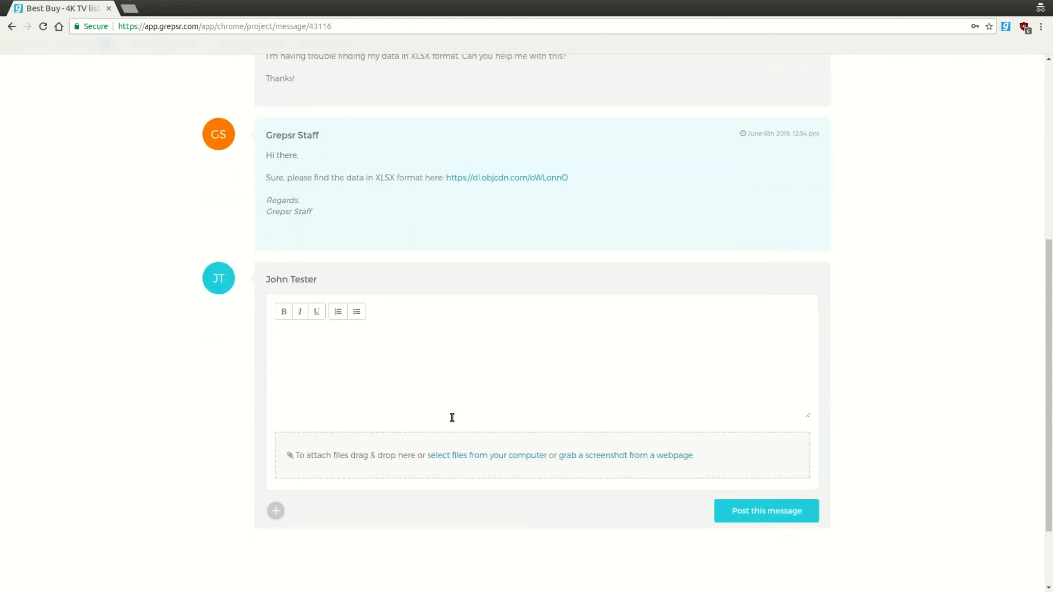